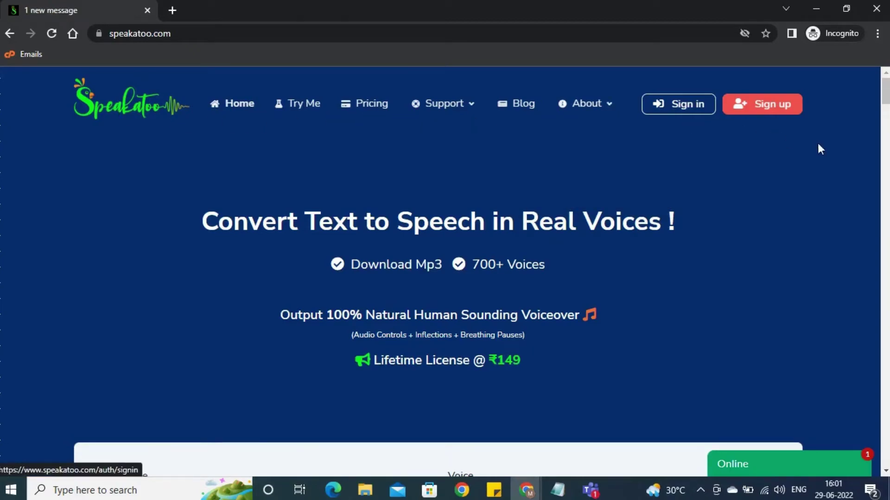
Step: Browse the 120+ supported languages listed on the speakatoo.com homepage
scroll(796, 260, down, 8)
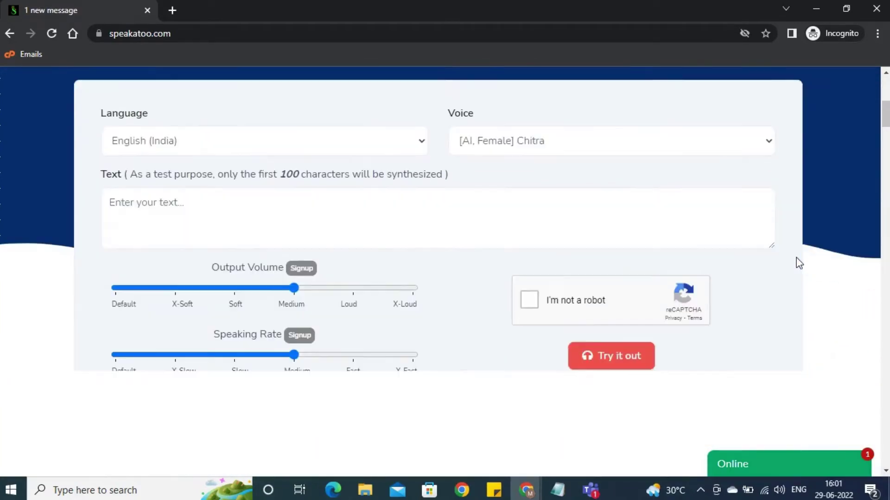
scroll(799, 263, down, 8)
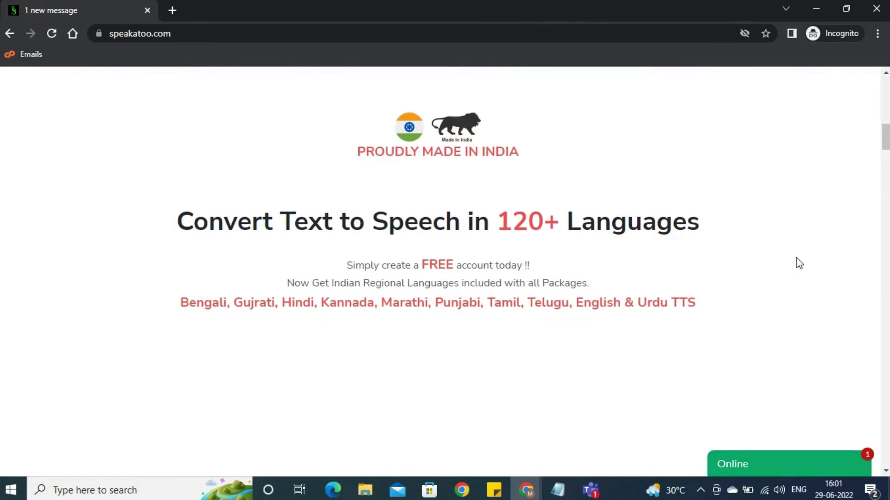
scroll(799, 262, down, 4)
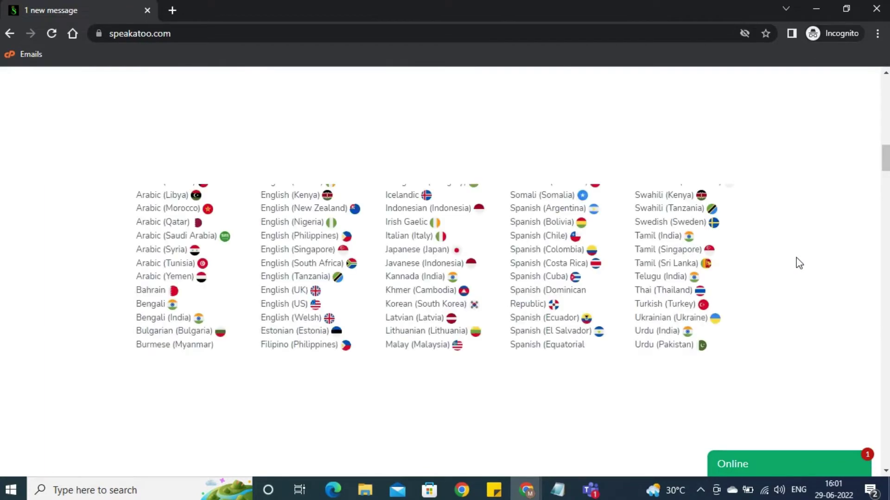
scroll(799, 262, up, 3)
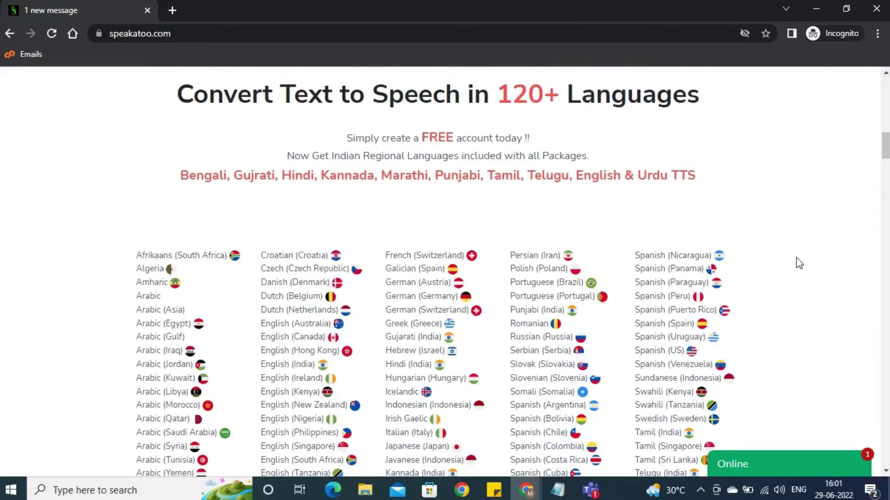
scroll(799, 262, down, 6)
scroll(799, 262, down, 3)
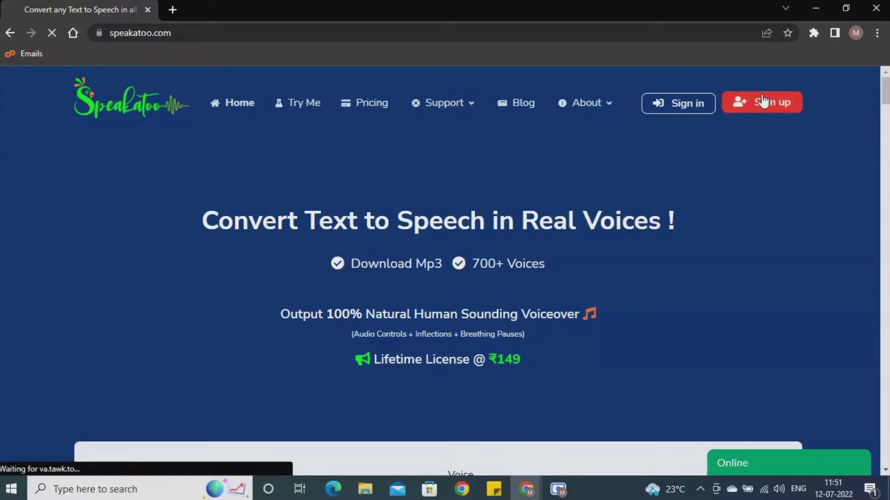
Step: Open the Create an Account page and look through all of its form fields
click(763, 101)
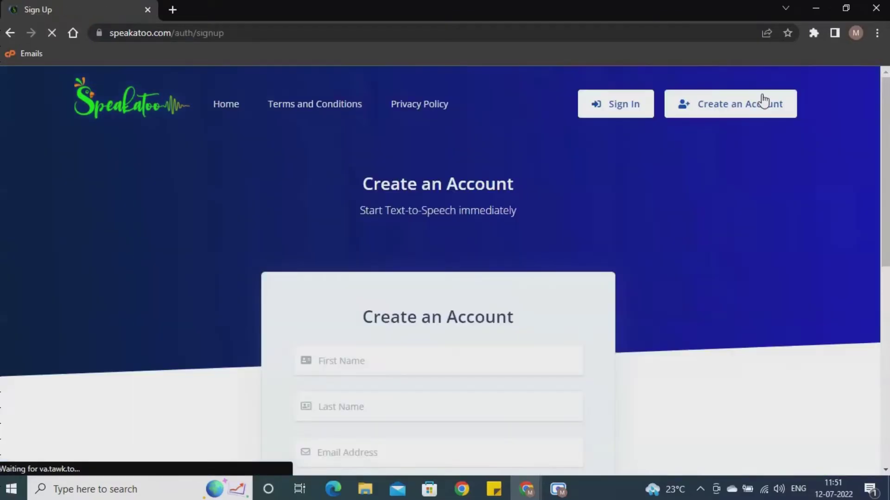
scroll(764, 97, down, 1)
scroll(665, 227, down, 3)
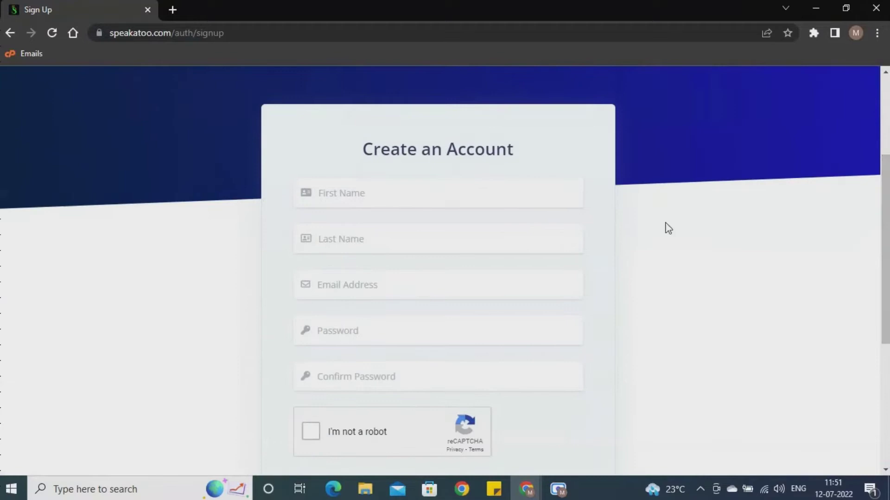
scroll(806, 204, down, 1)
scroll(445, 268, down, 2)
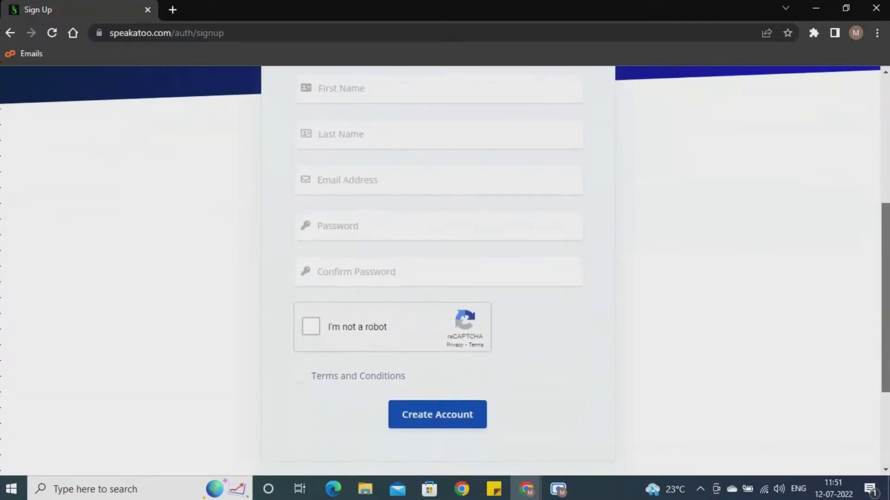
scroll(445, 268, down, 1)
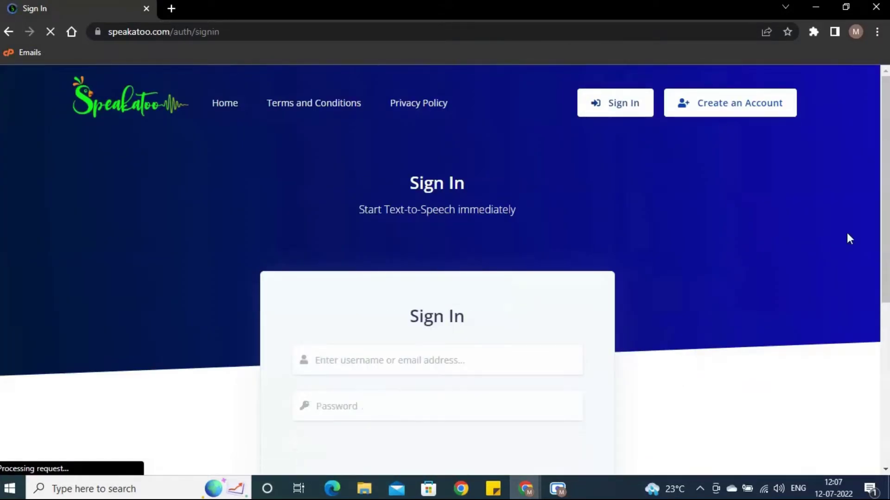
Step: Scroll down the Sign In page, then go back to the account creation page
scroll(846, 238, down, 2)
scroll(445, 269, down, 1)
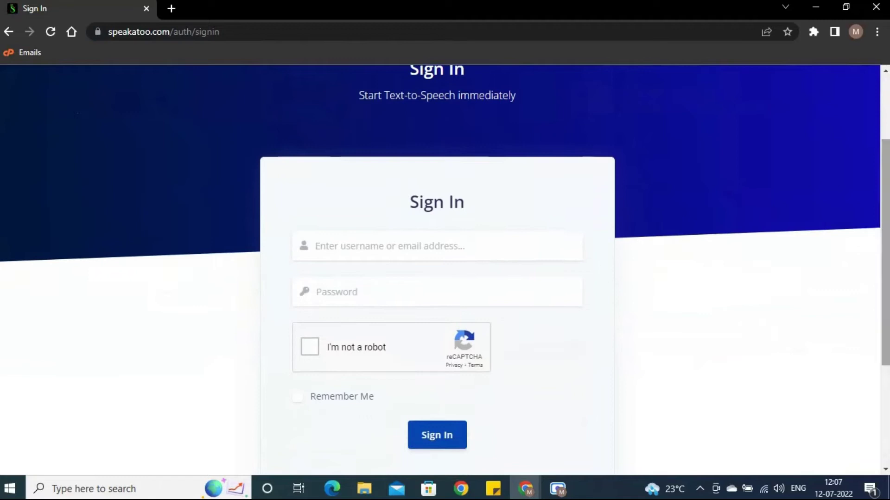
key(alt+Left)
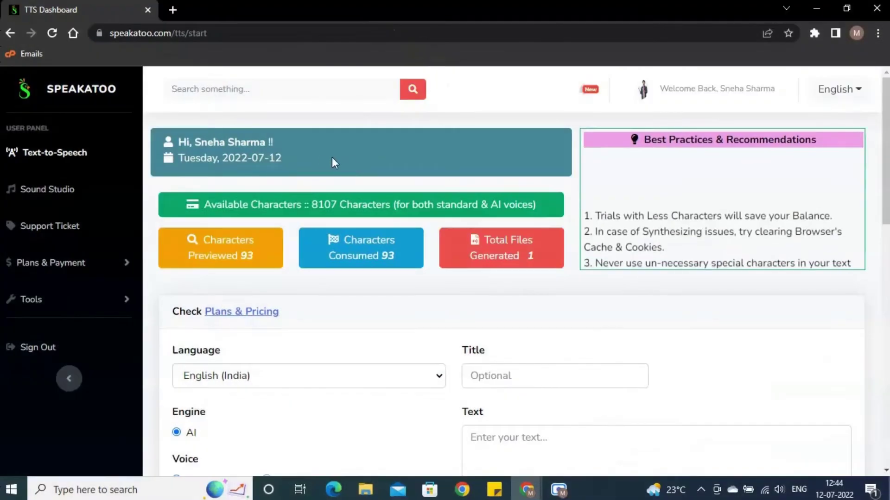
drag(301, 166, 175, 142)
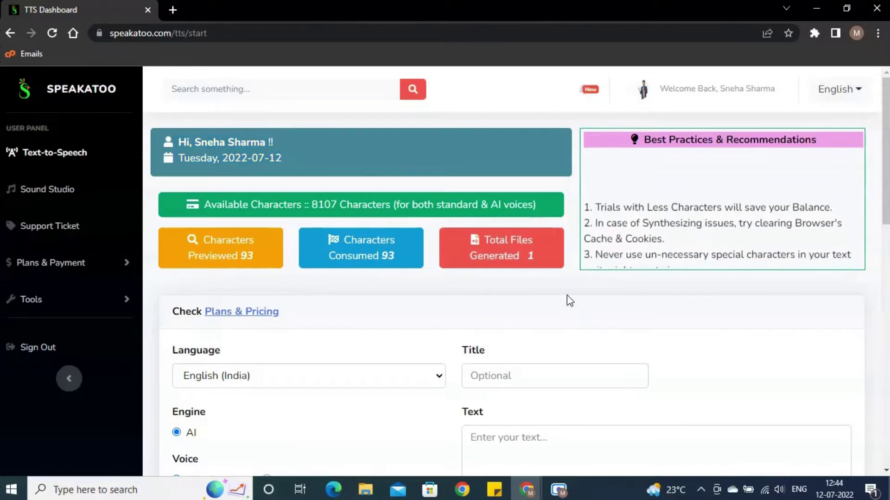
scroll(566, 295, down, 5)
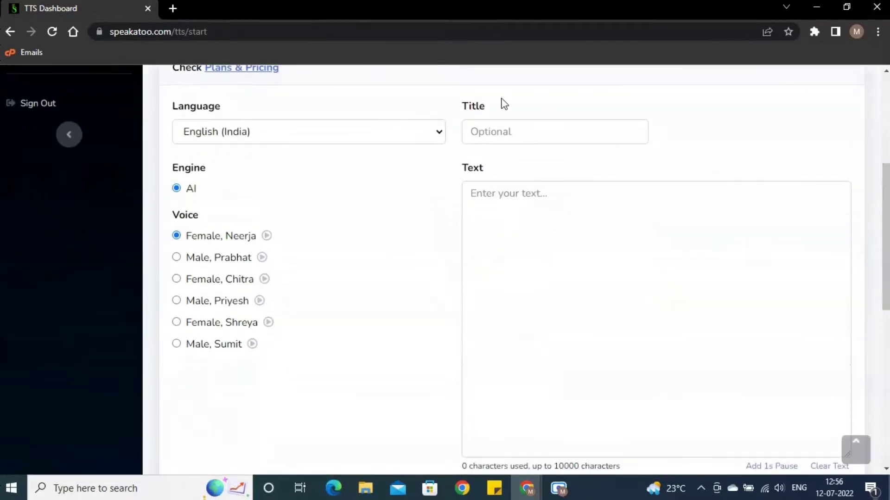
click(402, 135)
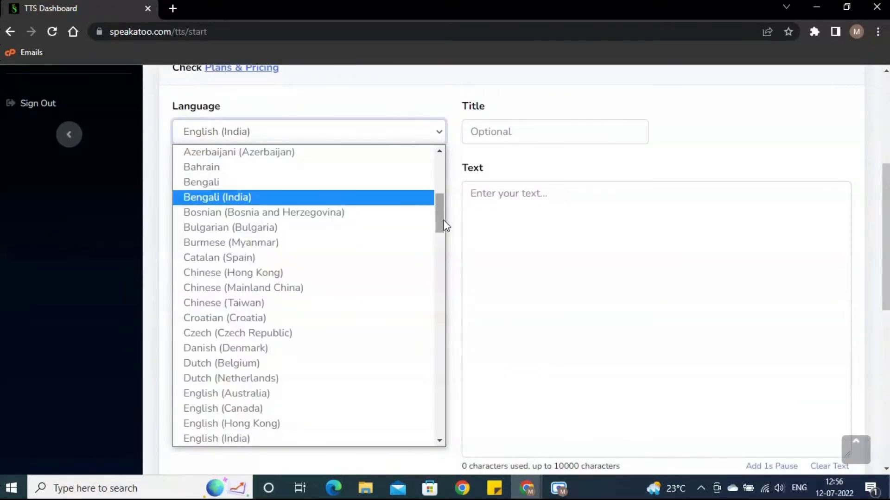
drag(440, 220, 446, 262)
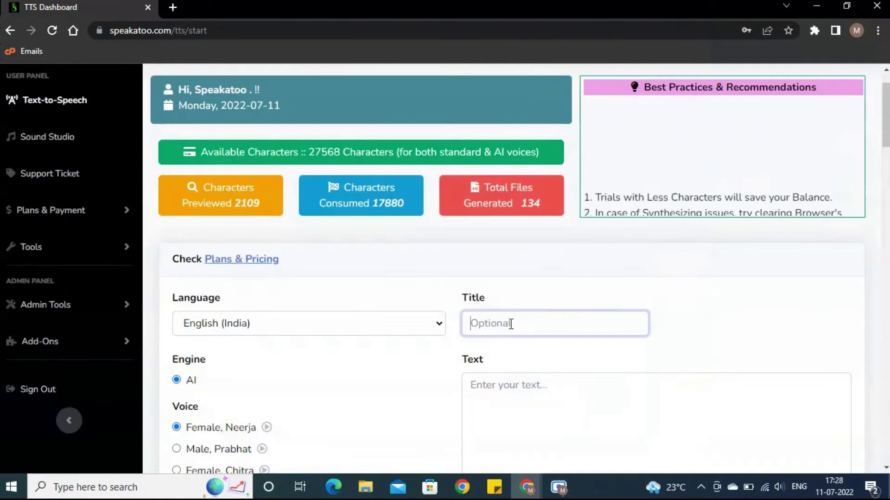
Step: Title the voiceover 'My Audio', paste in the vacation paragraph, and highlight its character count
text(My Audio)
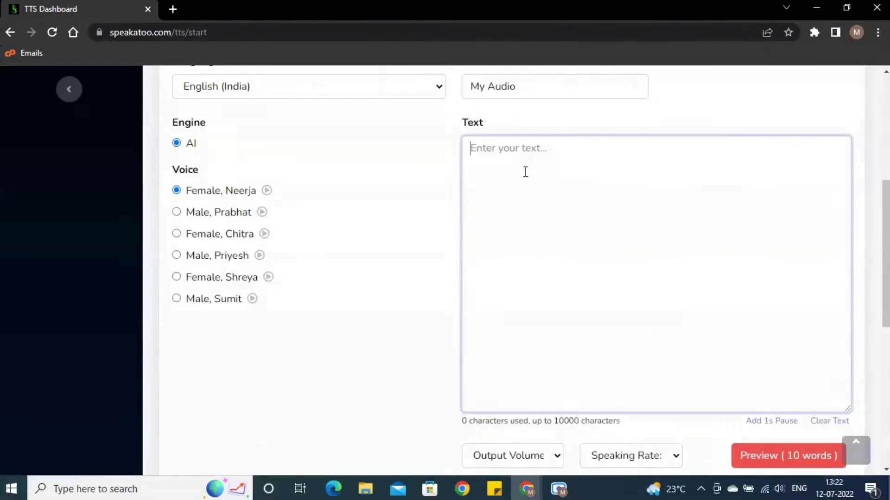
text(A vacation offers everyone a break from work with a chance to relax and recharge oneself. Performing various tasks on a daily basis can stress anybody.)
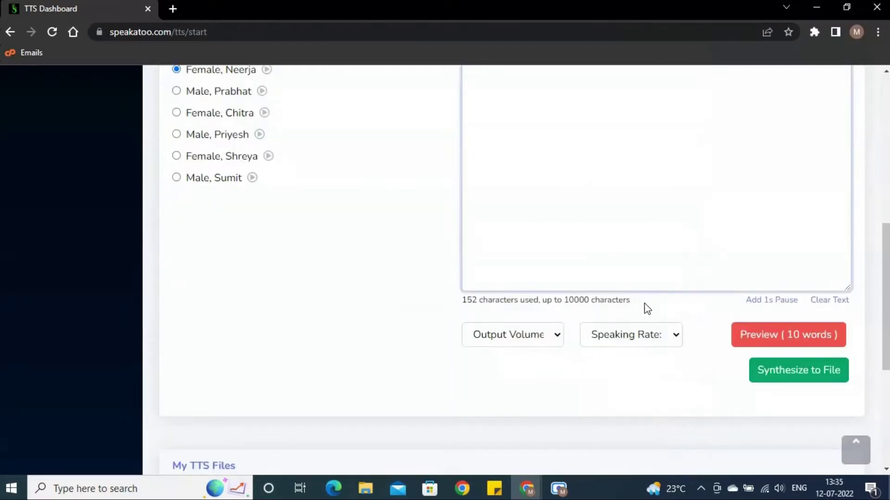
drag(631, 301, 458, 309)
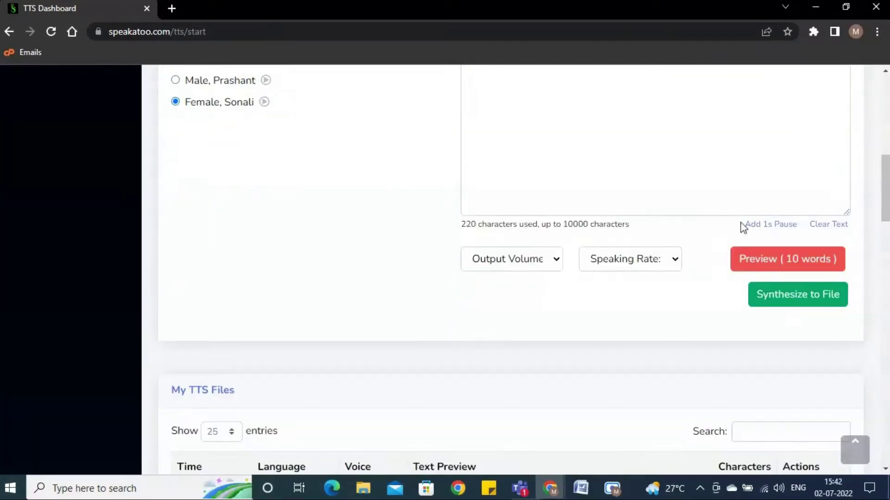
Step: Look over the Add 1s Pause, Output Volume and Speaking Rate options, then preview the voiceover
drag(744, 225, 808, 229)
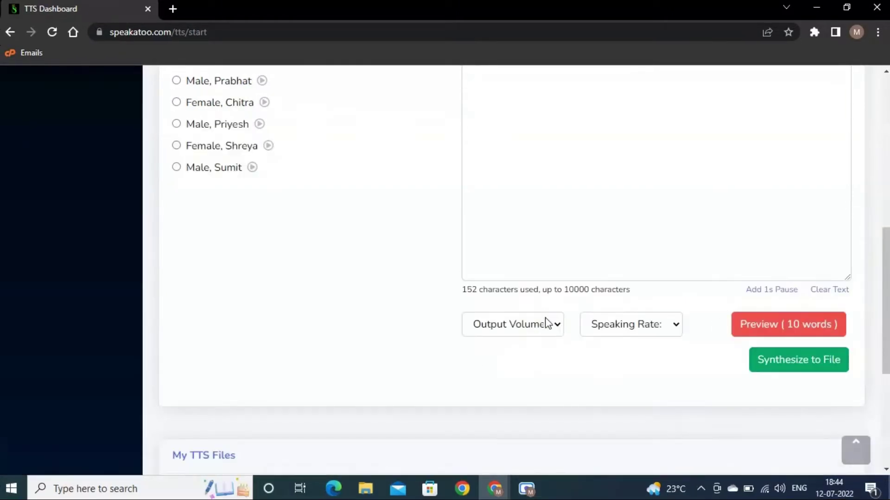
click(547, 324)
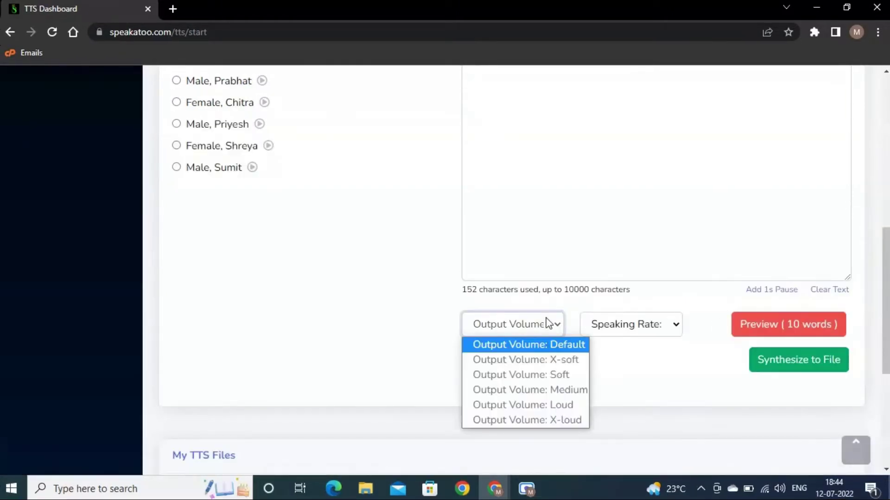
click(637, 328)
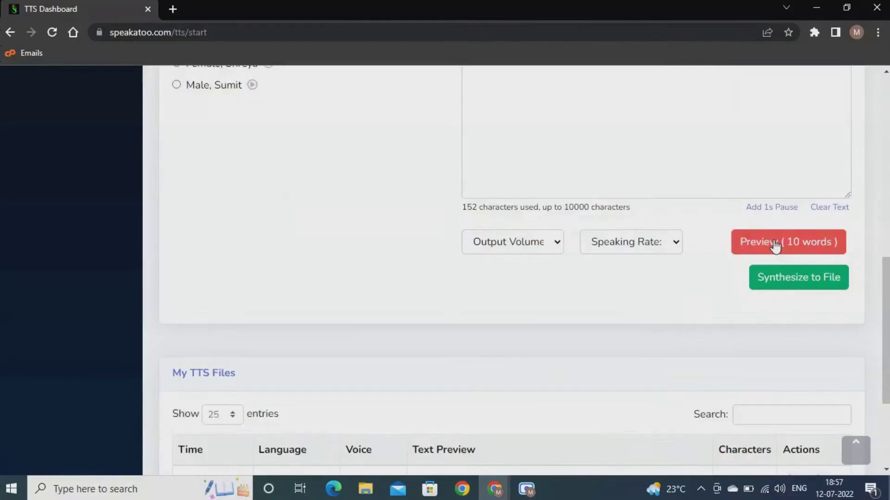
click(773, 241)
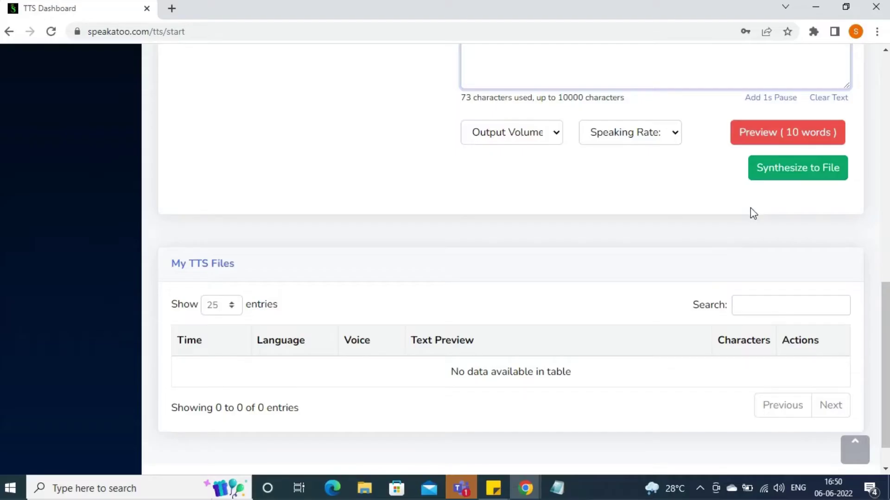
Step: Synthesize the text to a file, then review its voice, characters and link on View TTS
scroll(751, 209, down, 1)
click(814, 134)
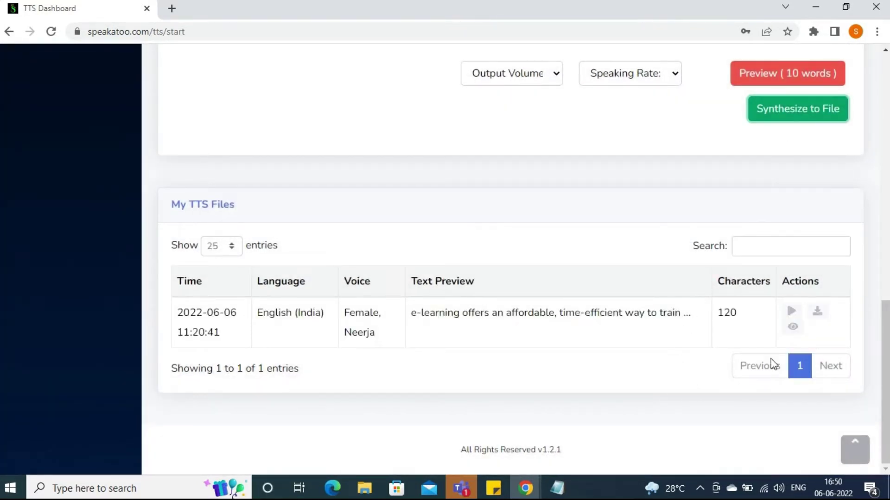
click(793, 328)
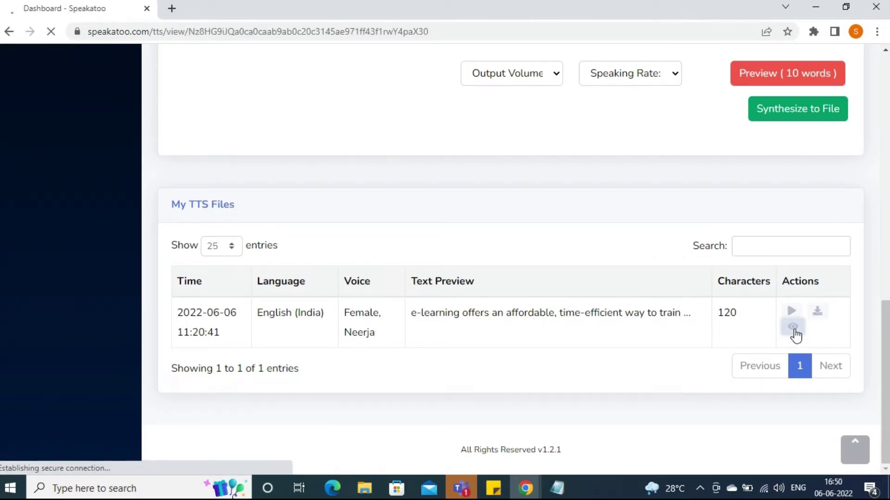
scroll(723, 343, down, 2)
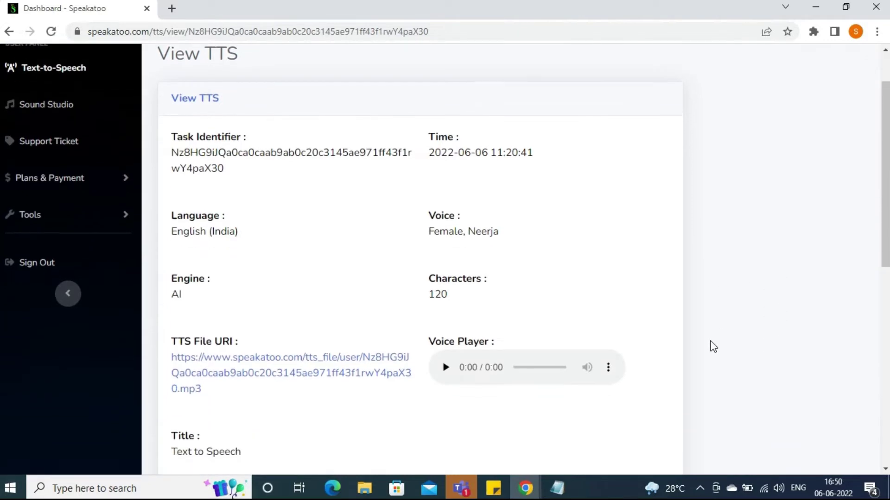
scroll(713, 347, down, 5)
scroll(713, 347, up, 6)
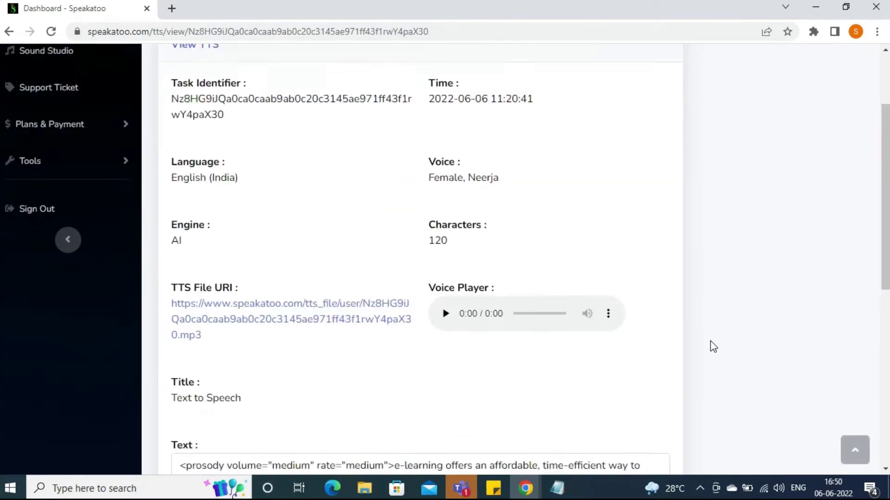
scroll(712, 347, up, 1)
scroll(712, 347, down, 10)
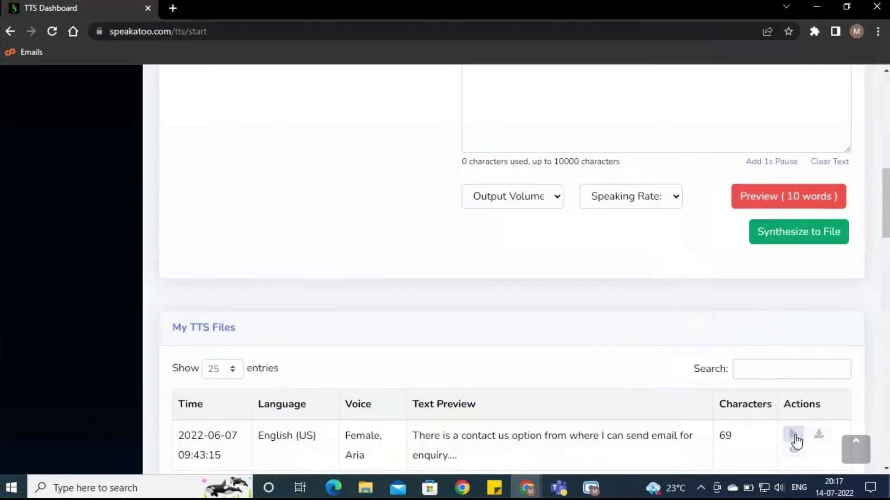
Step: Play the generated voice file from the My TTS Files list
click(795, 438)
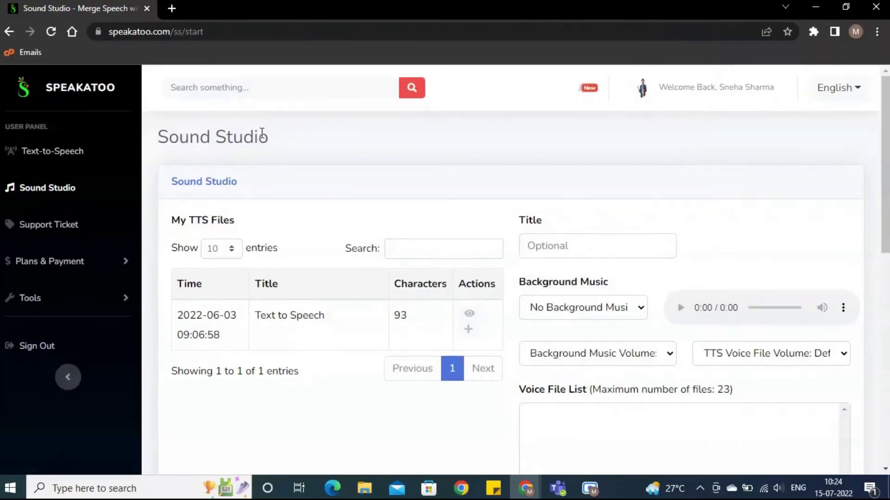
Step: Add the Text to Speech file to the Sound Studio voice list and choose background music
drag(265, 136, 146, 141)
click(645, 164)
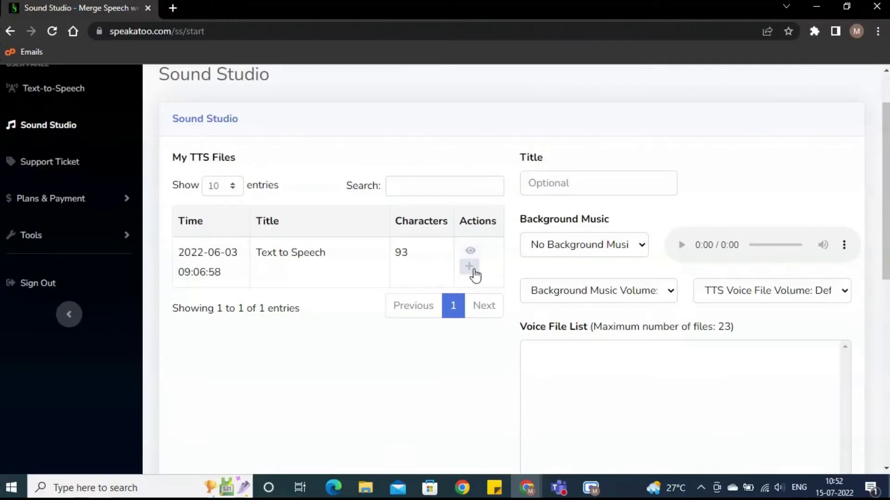
click(470, 268)
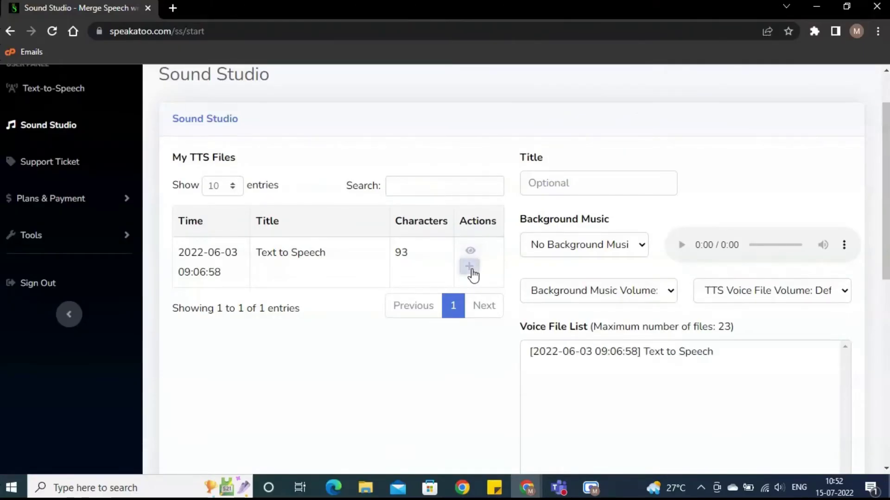
click(583, 357)
scroll(581, 357, down, 2)
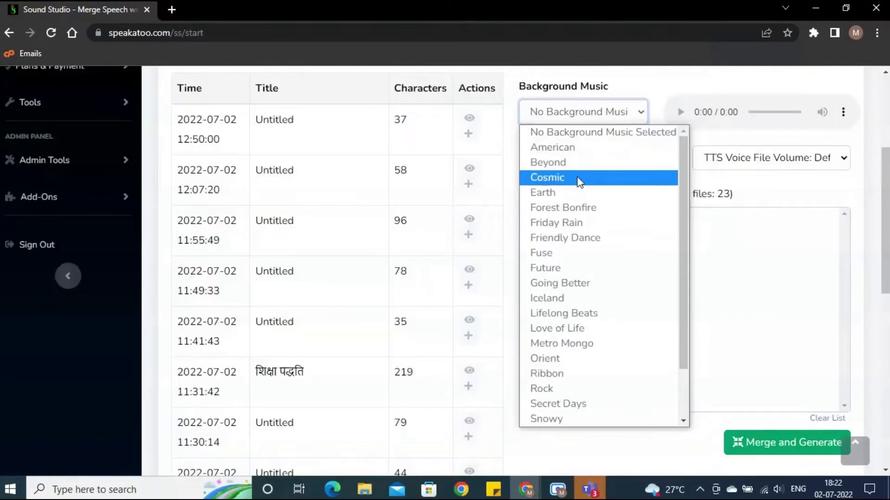
scroll(579, 259, down, 1)
scroll(565, 188, up, 1)
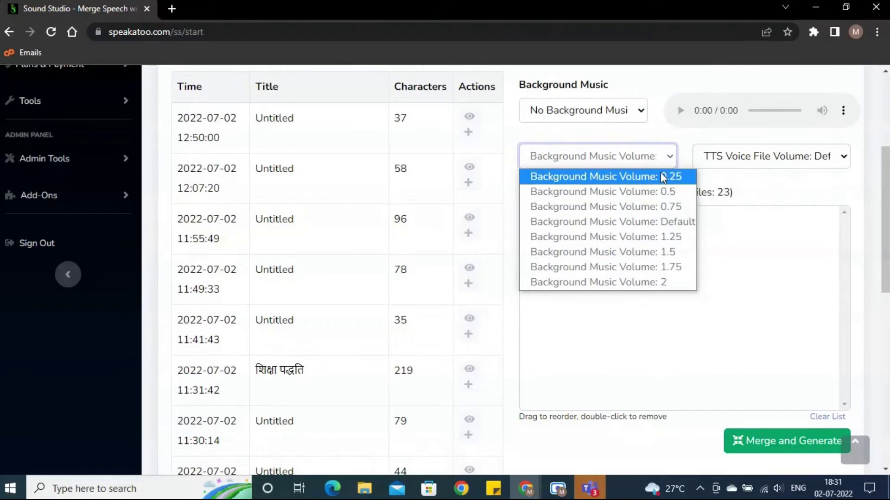
Step: Check the music and voice volume options, merge the tracks, then delete the merged file
click(774, 258)
click(769, 156)
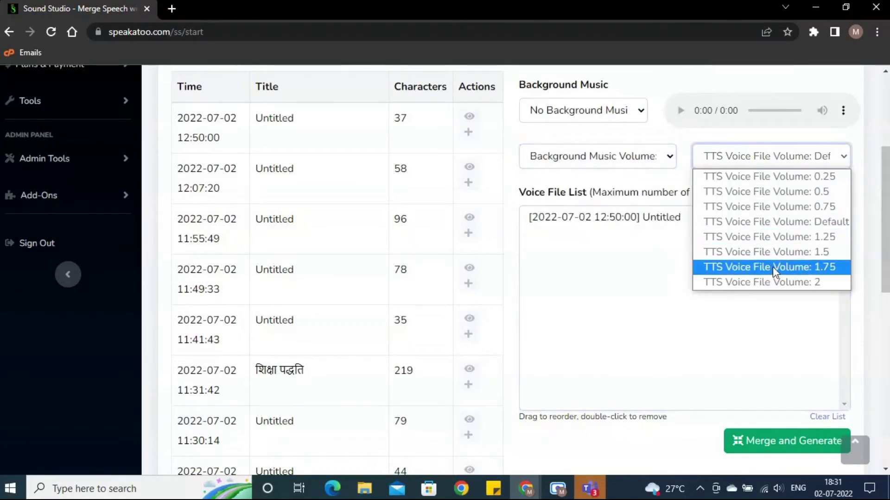
click(608, 355)
scroll(607, 366, down, 3)
click(781, 244)
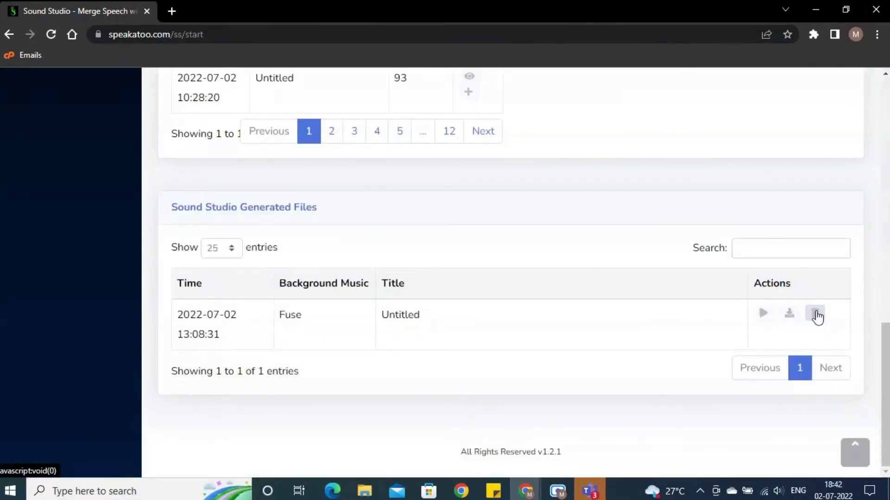
click(816, 316)
Step: Confirm the file deletion and start a new support ticket with General category and Normal priority
click(403, 351)
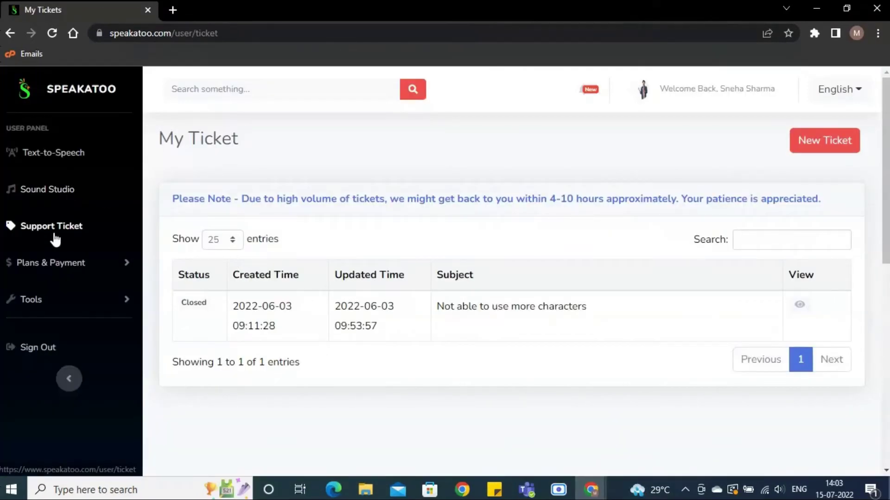
click(39, 232)
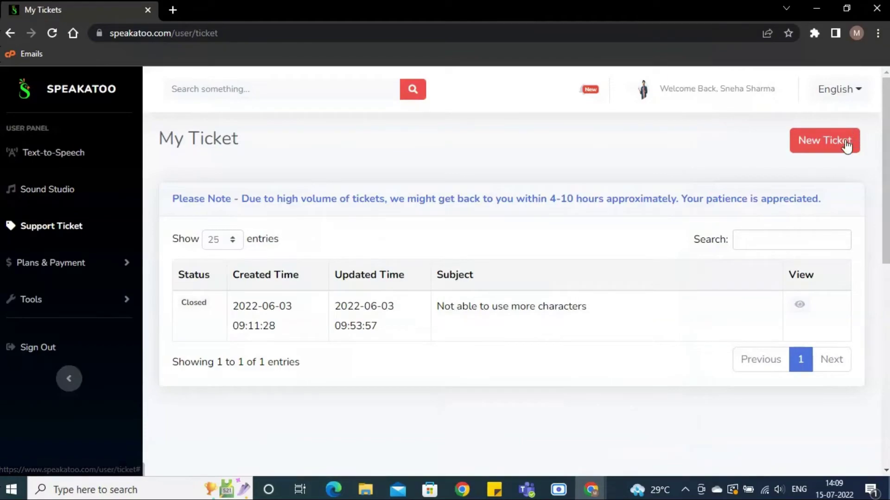
click(846, 145)
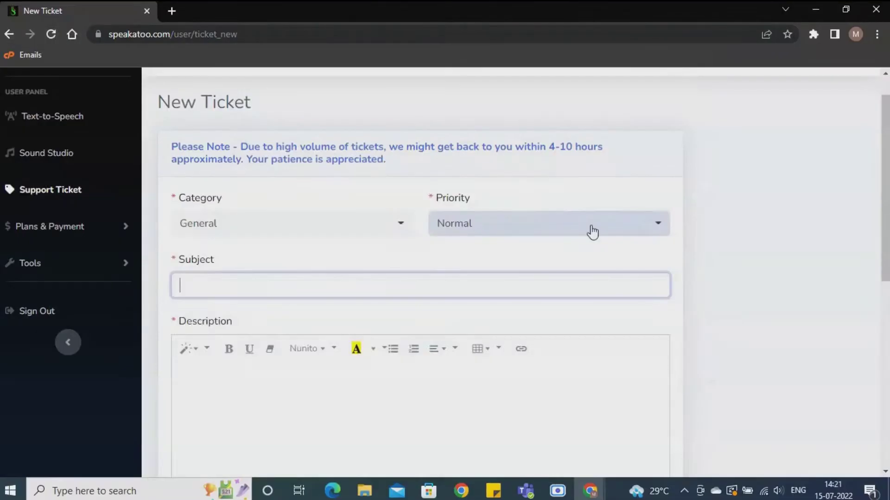
click(591, 231)
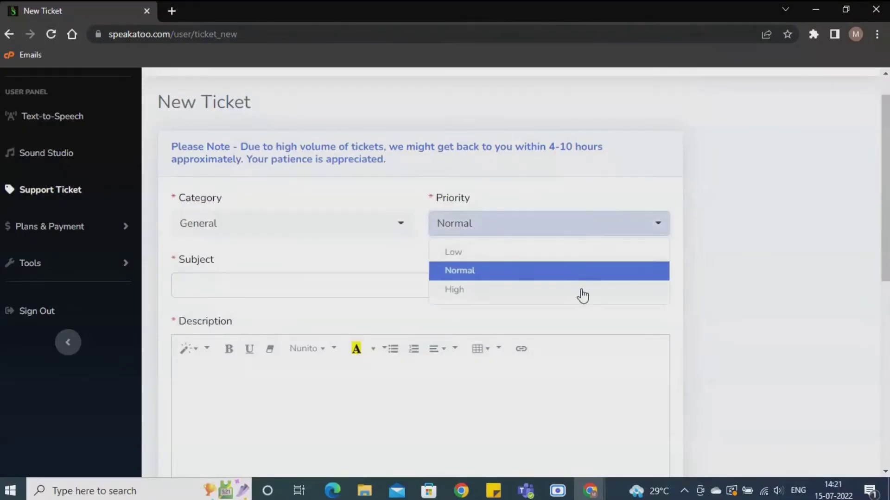
Step: Enter subject 'New Ticket', paste the recharge-balance problem description, and submit the ticket
click(305, 286)
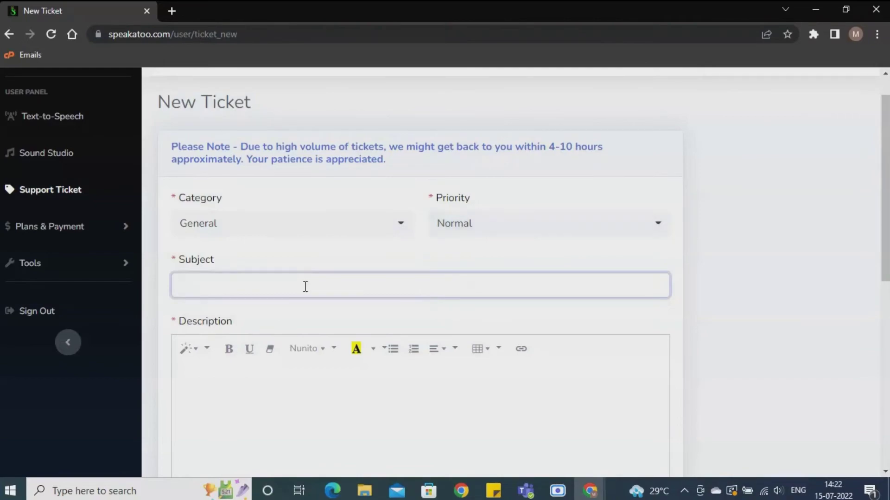
text(New Ticket)
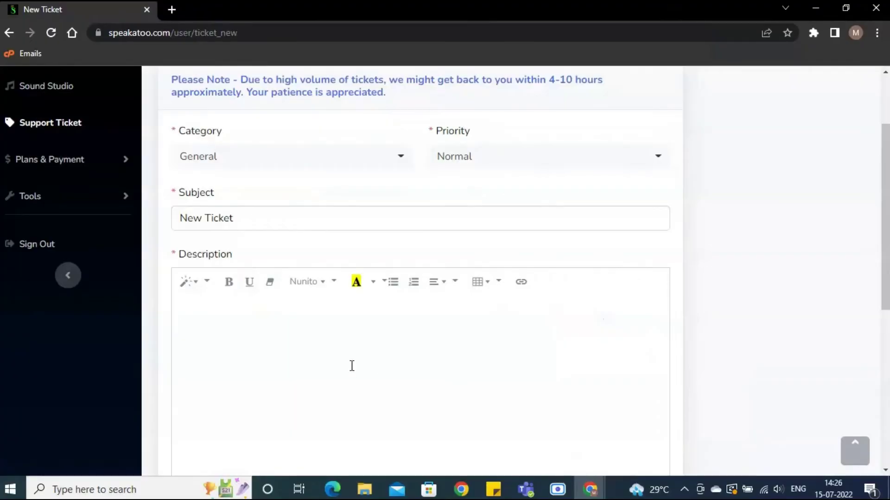
click(351, 366)
text(Hii, I have made a recharge but, still my account is not showing a character balance.)
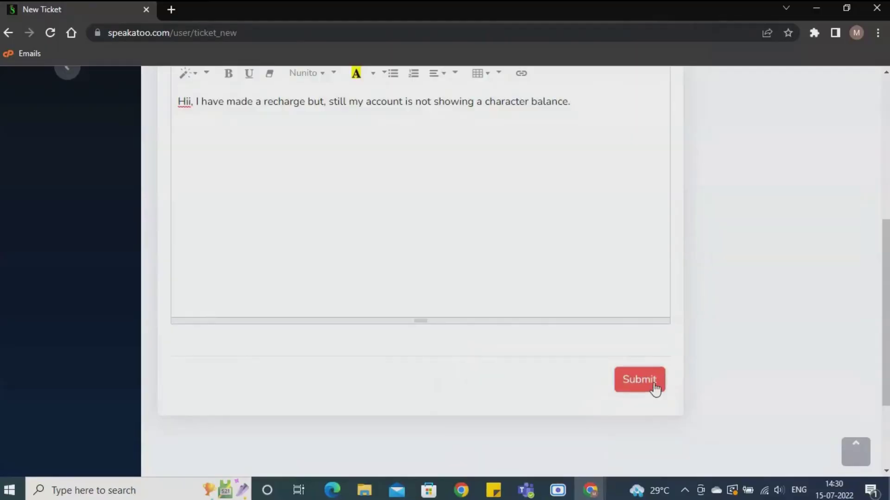
click(653, 382)
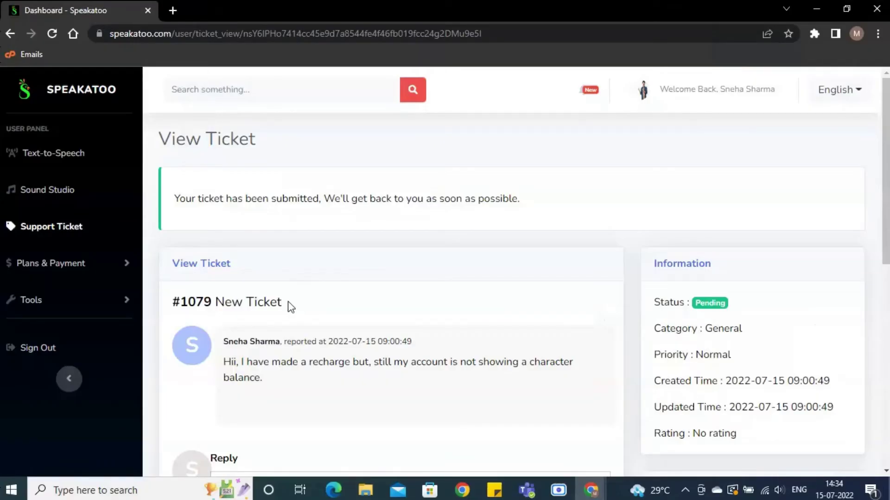
drag(288, 305, 171, 302)
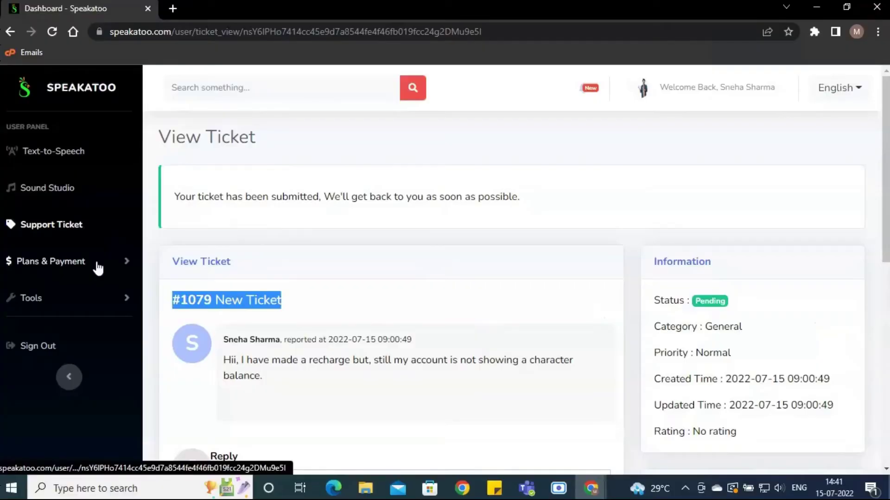
Step: Open Plans & Payment and scroll through the available pricing plans
click(96, 268)
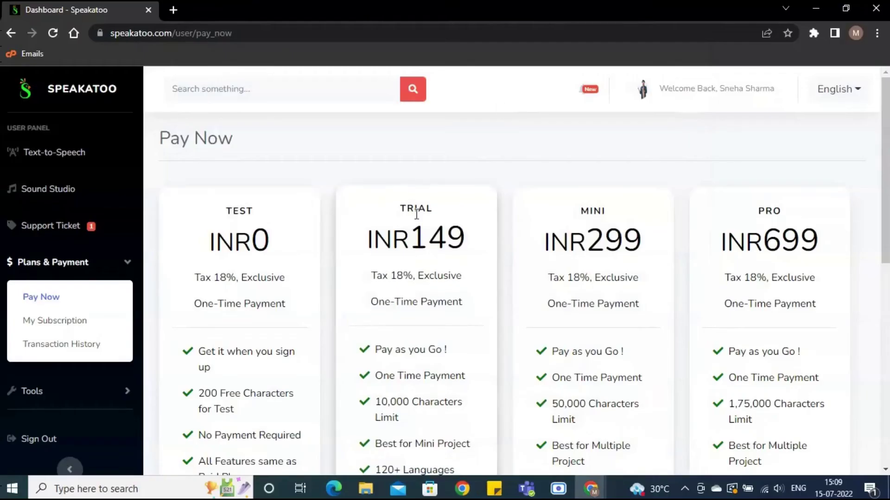
scroll(509, 278, down, 5)
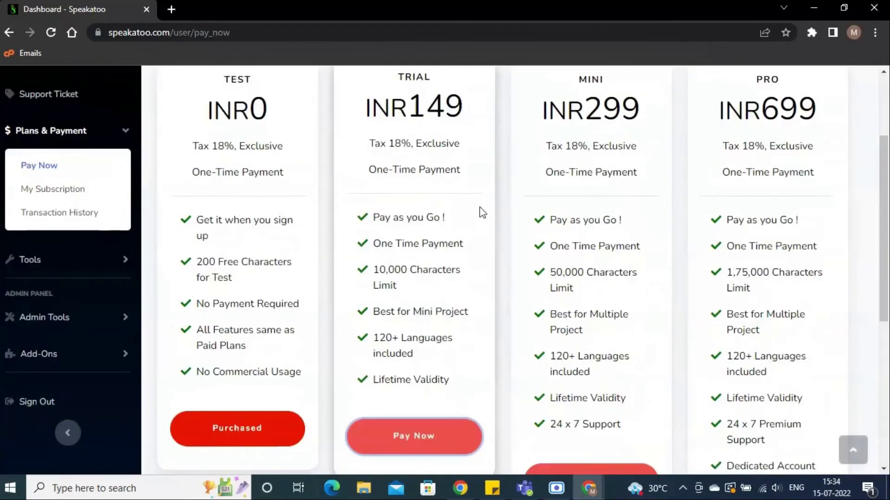
scroll(477, 214, down, 4)
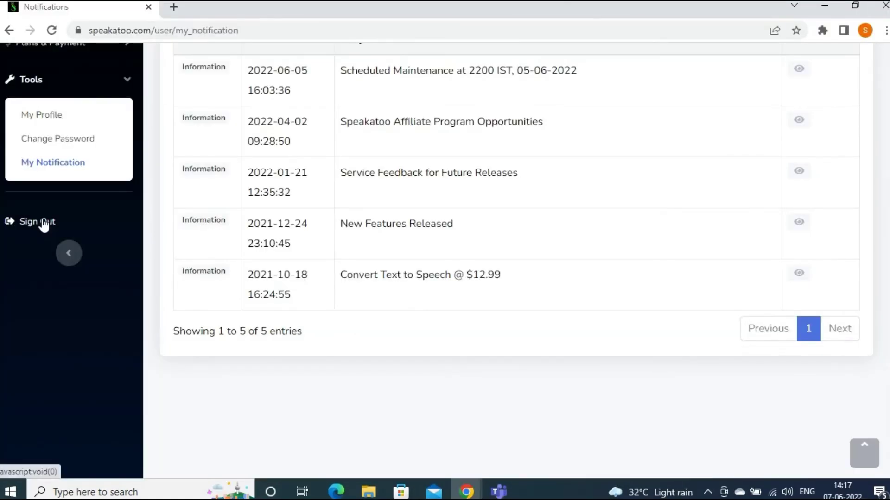
Step: Sign out of the account and go to the public site's Try Me sample area
click(44, 224)
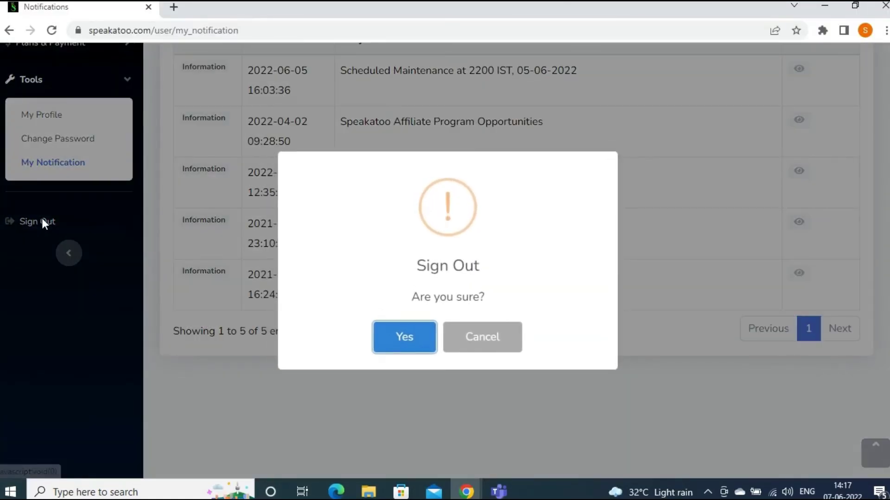
click(427, 337)
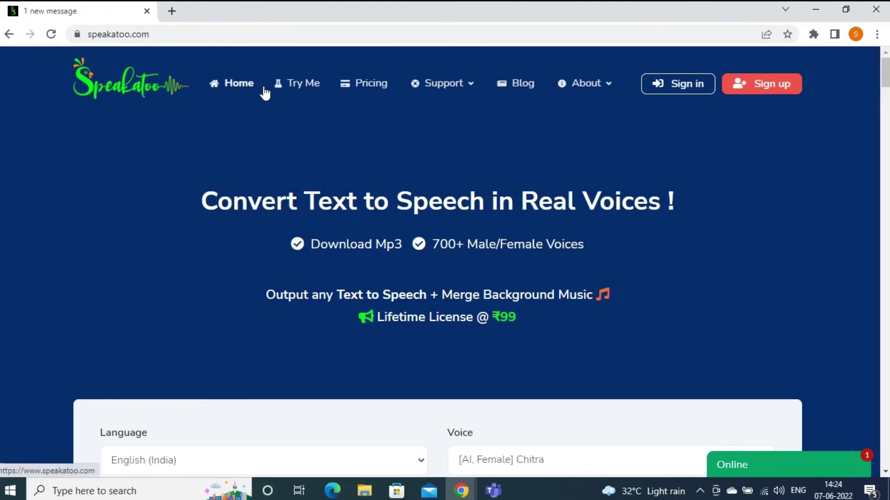
click(457, 92)
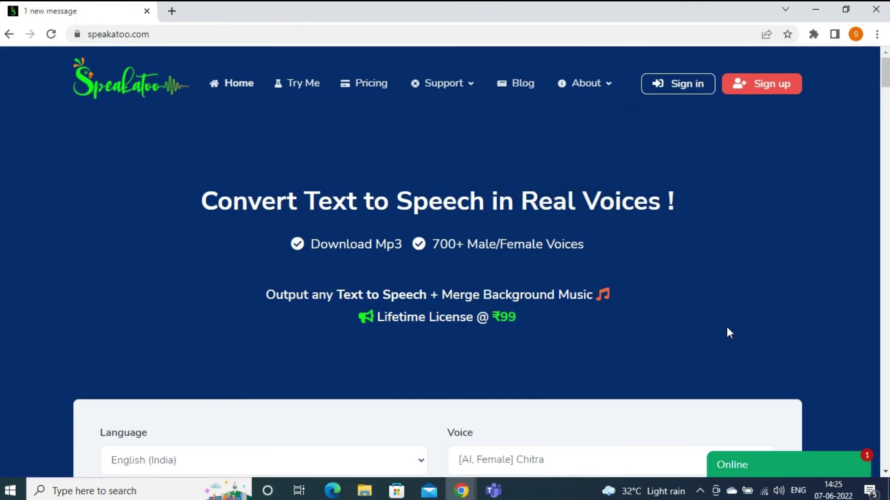
scroll(726, 326, down, 2)
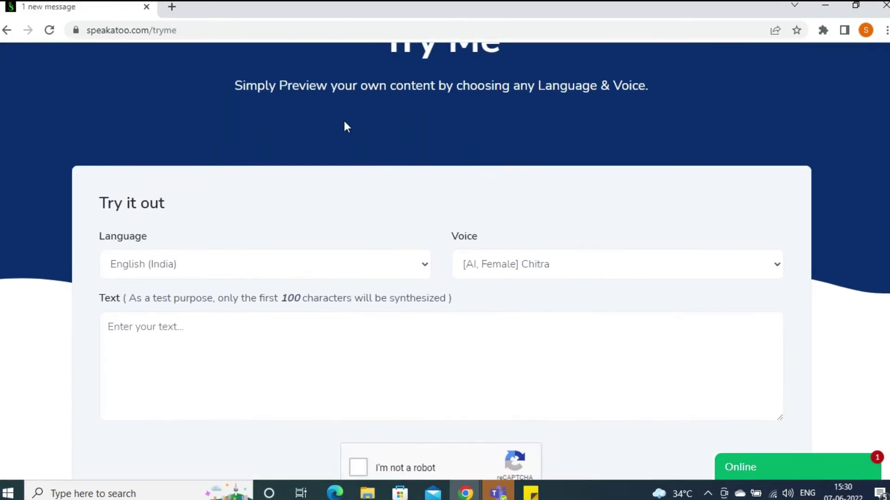
scroll(344, 120, down, 2)
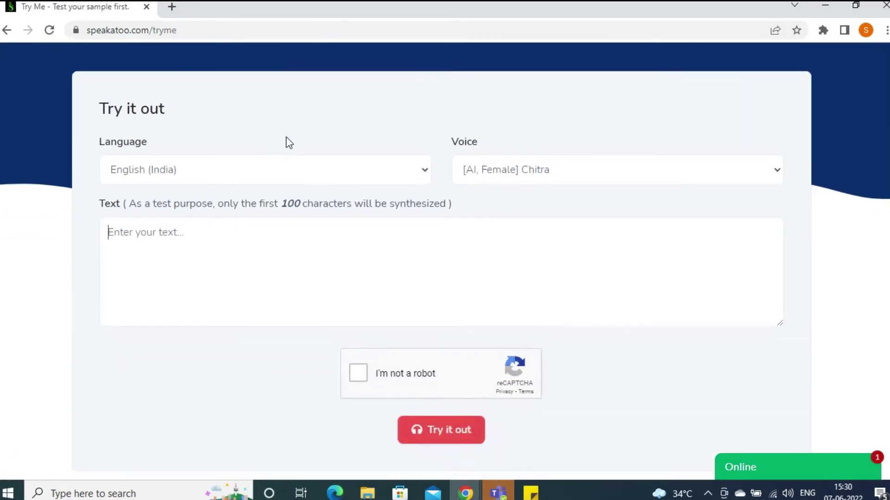
scroll(285, 137, down, 2)
Step: Set the sample language to Bulgarian (Bulgaria) and paste the sample paragraph into the text box
click(400, 65)
click(344, 163)
scroll(599, 144, up, 2)
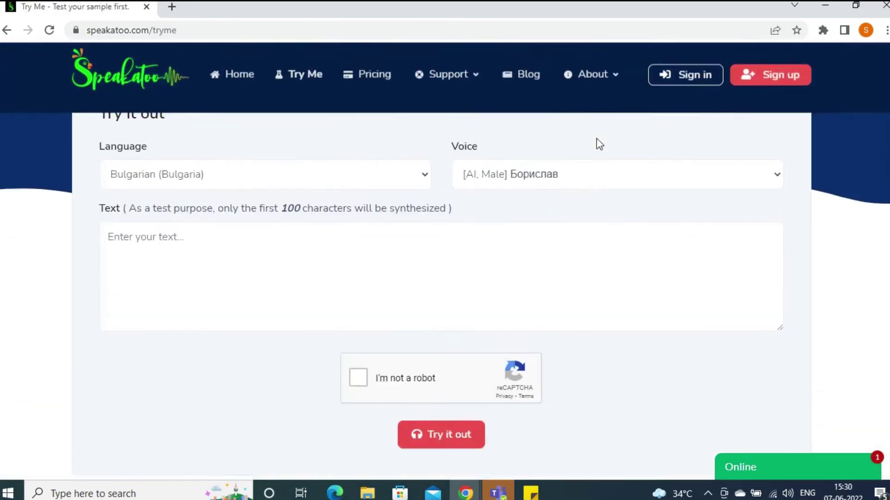
scroll(599, 144, up, 1)
click(579, 255)
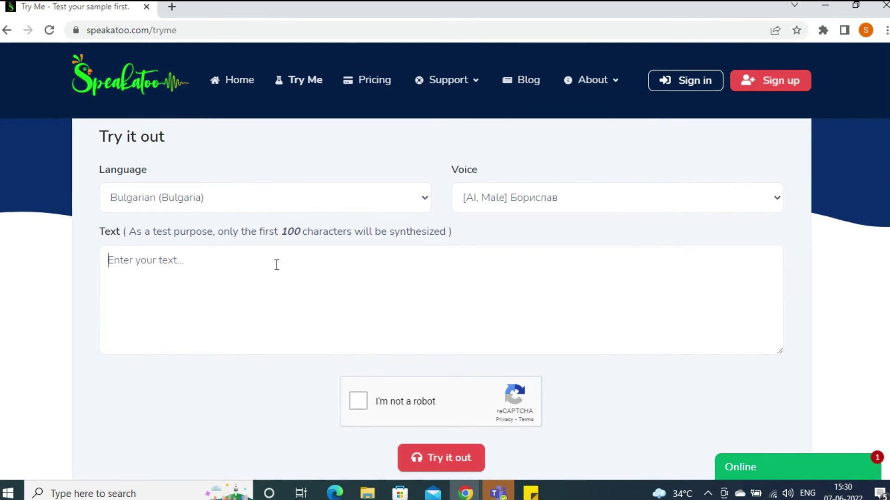
text(As eLearning progressed, the ability to integrate elements such as images, videos, audio and graphics proved to be a more reliable way of keeping learners engaged compared to traditional learning.)
Step: Pass the not-a-robot check and generate the Bulgarian voice sample
scroll(399, 288, down, 2)
click(370, 338)
scroll(375, 342, down, 1)
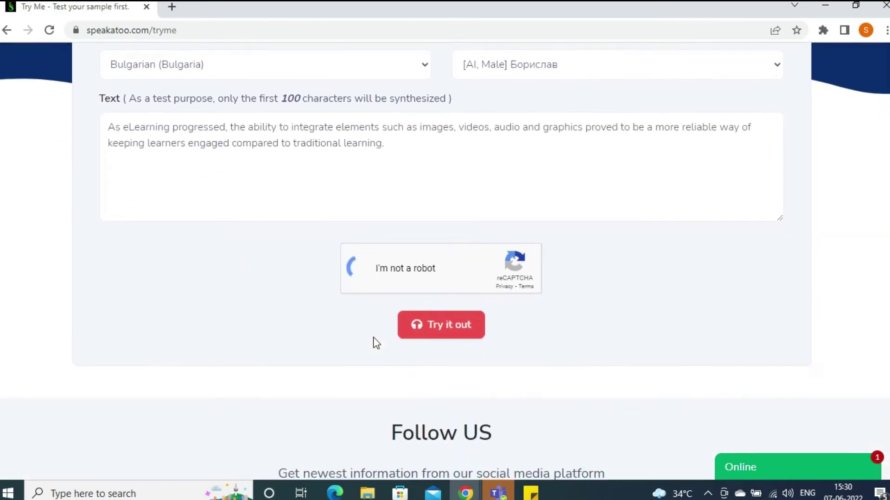
click(446, 325)
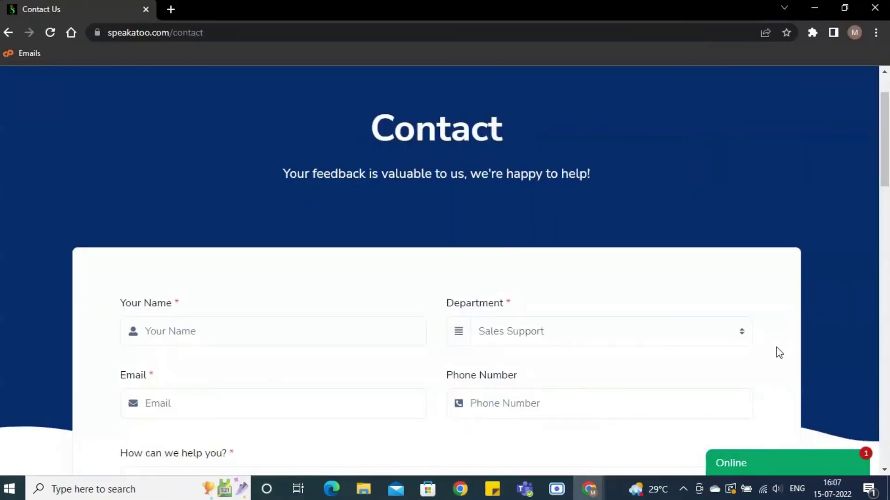
scroll(776, 353, down, 3)
scroll(587, 252, down, 3)
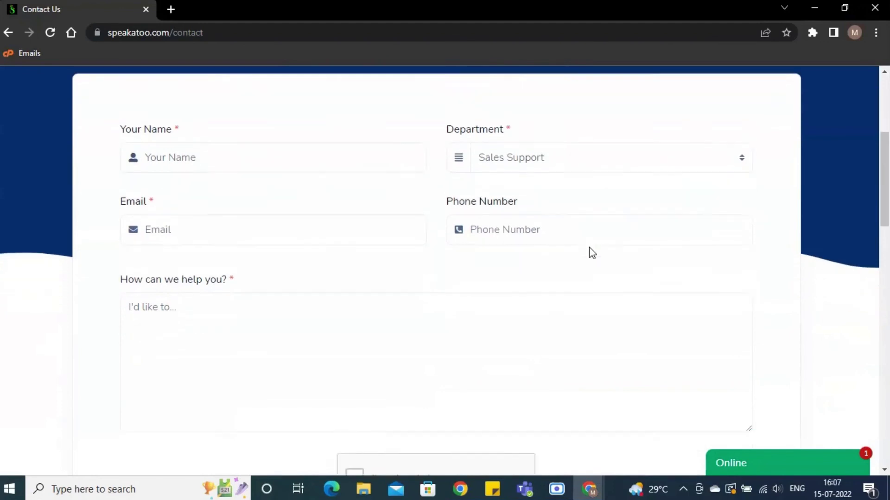
scroll(494, 287, down, 2)
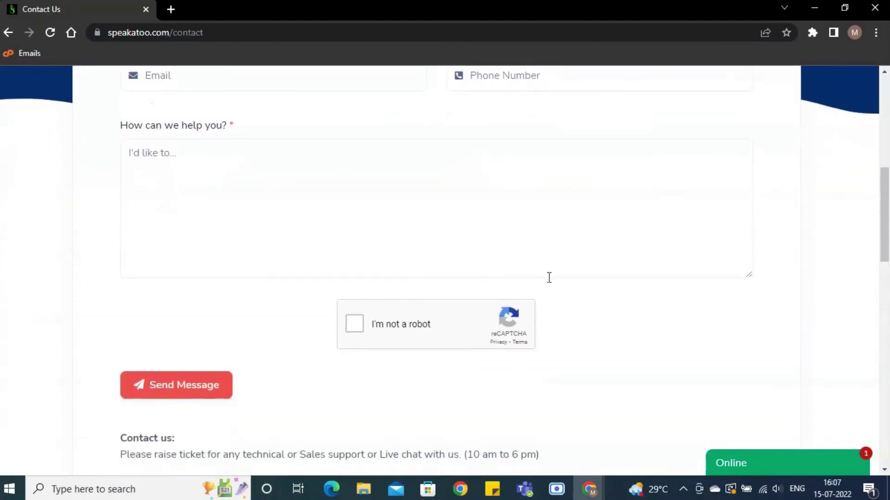